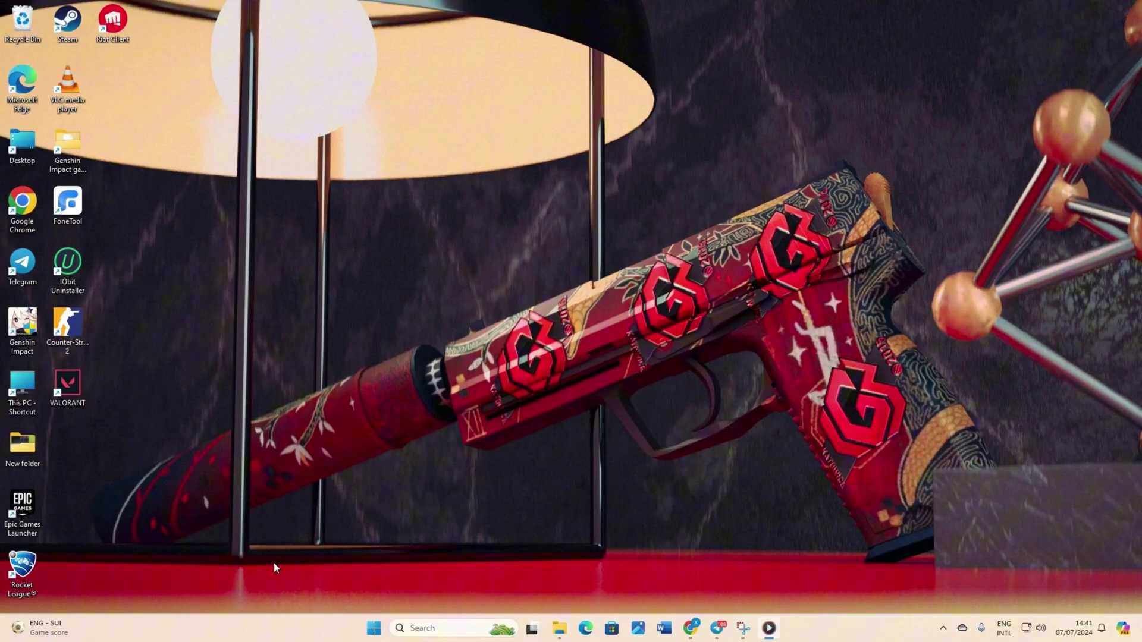
Launch Command Prompt as administrator from the Windows search
click(440, 629)
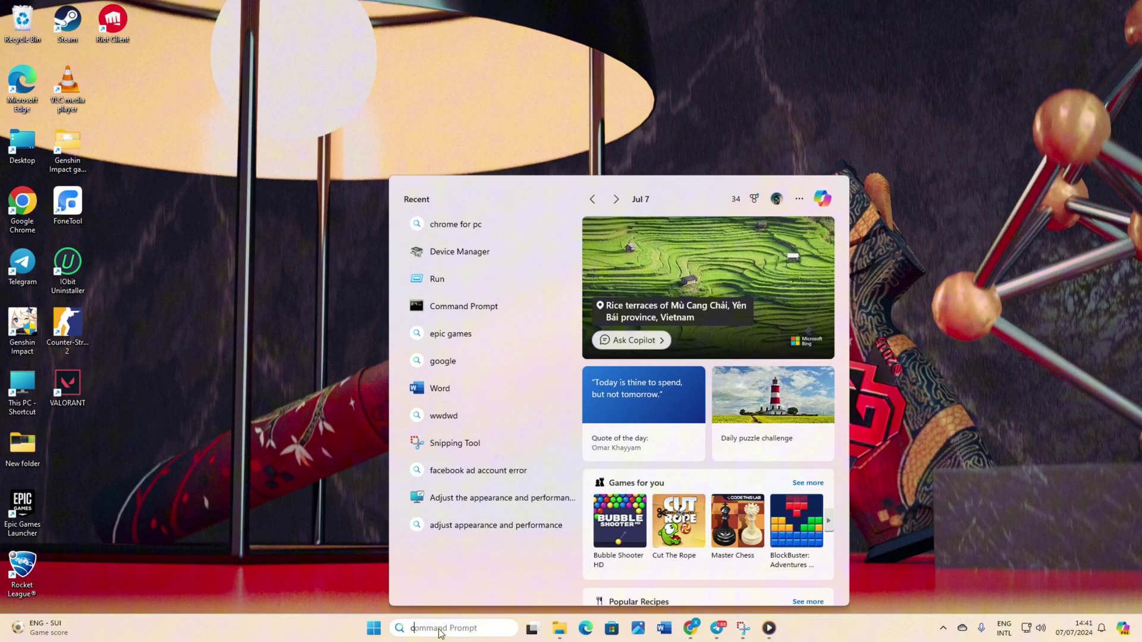
text(cmd)
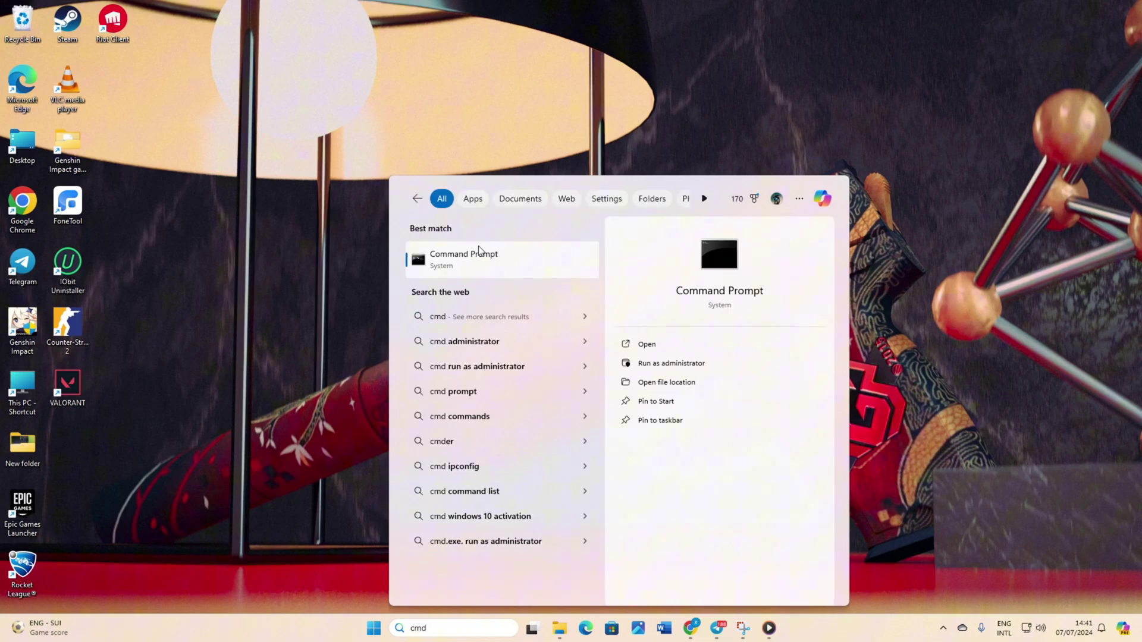
right_click(479, 250)
click(527, 263)
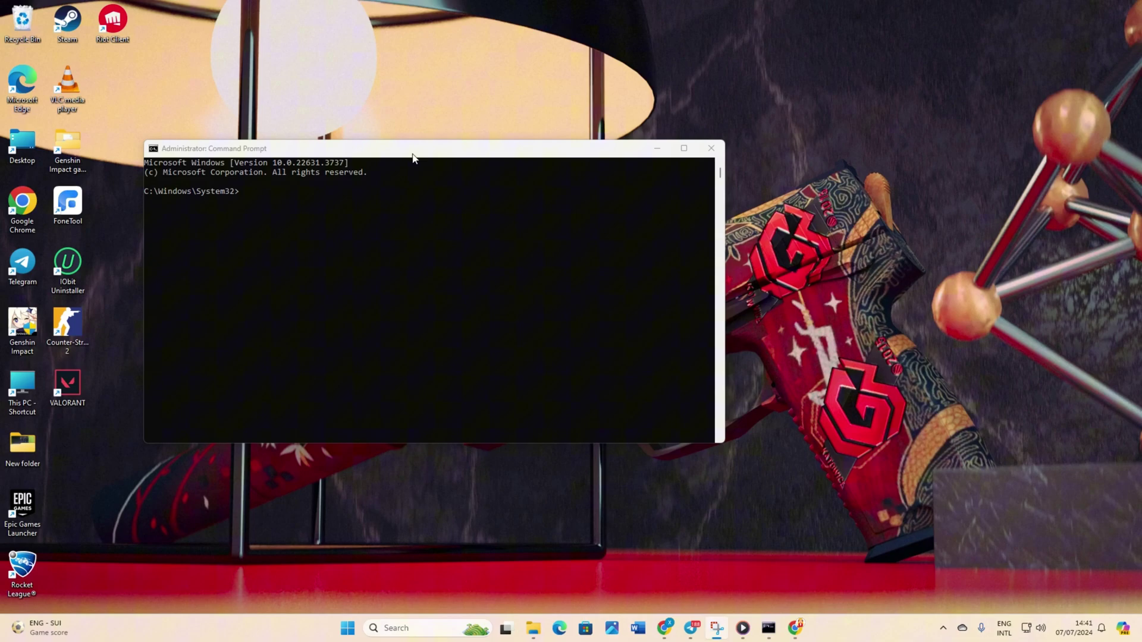
drag(414, 156, 619, 110)
Run netsh winsock reset and ipconfig /flushdns
text(netsh winsock reset)
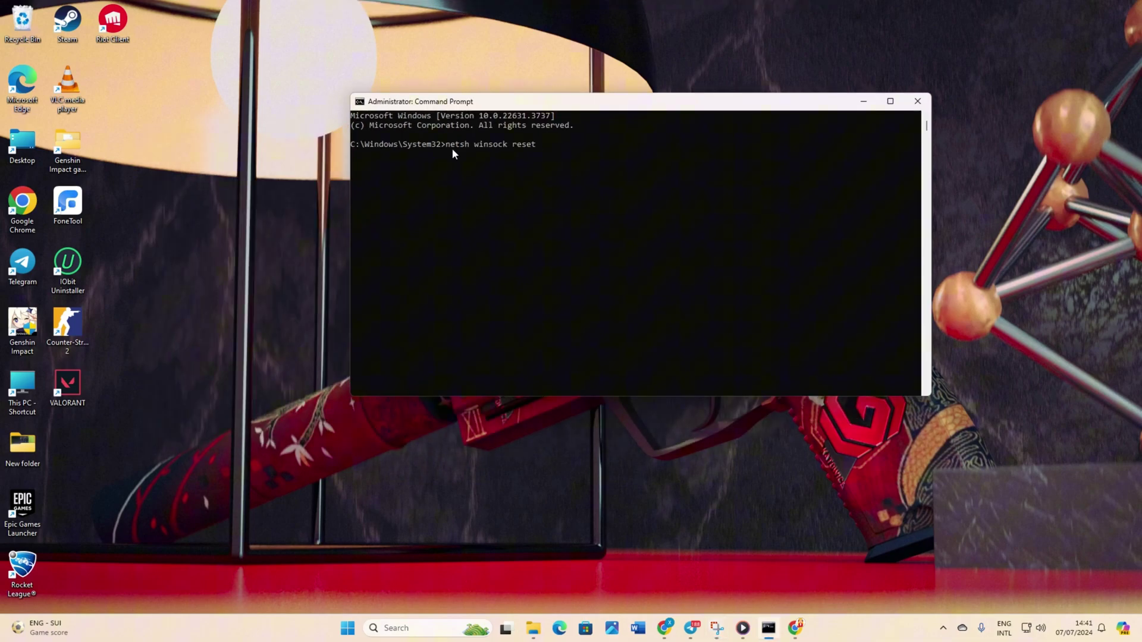
key(Return)
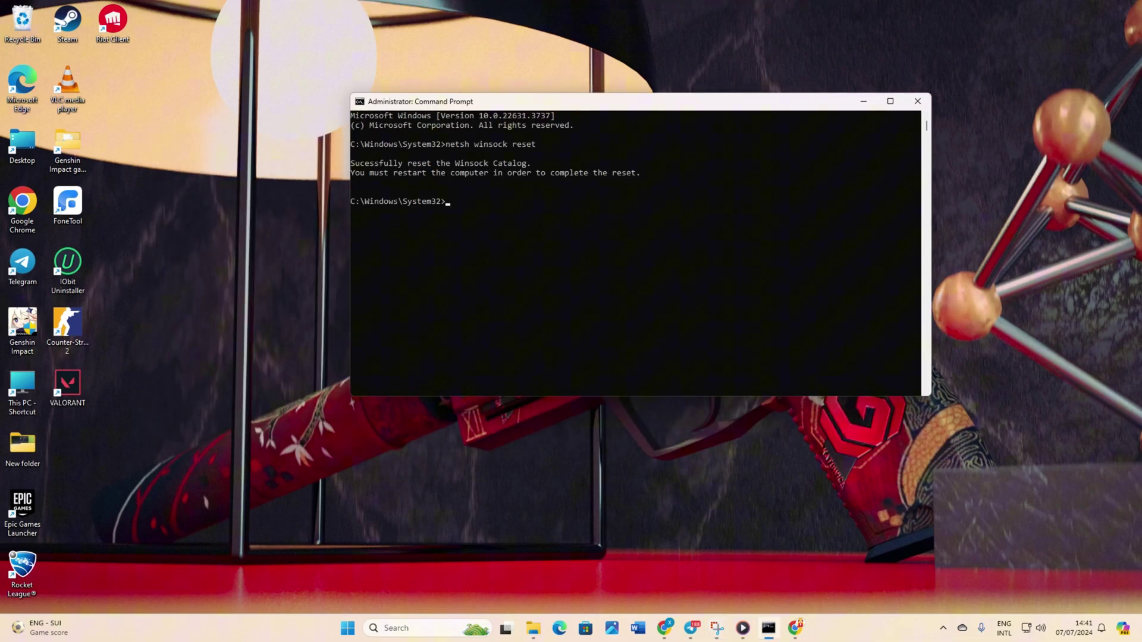
text(ipconfig /flushdns)
key(Return)
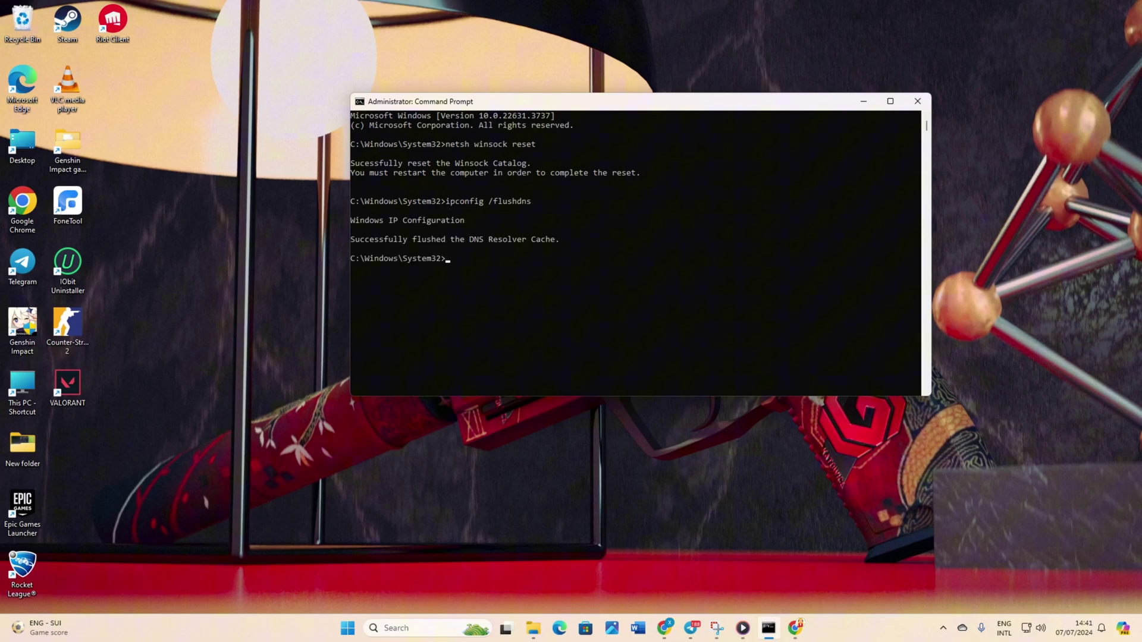
Release and renew the IP address with ipconfig /release and ipconfig /renew
drag(351, 261, 446, 262)
click(452, 296)
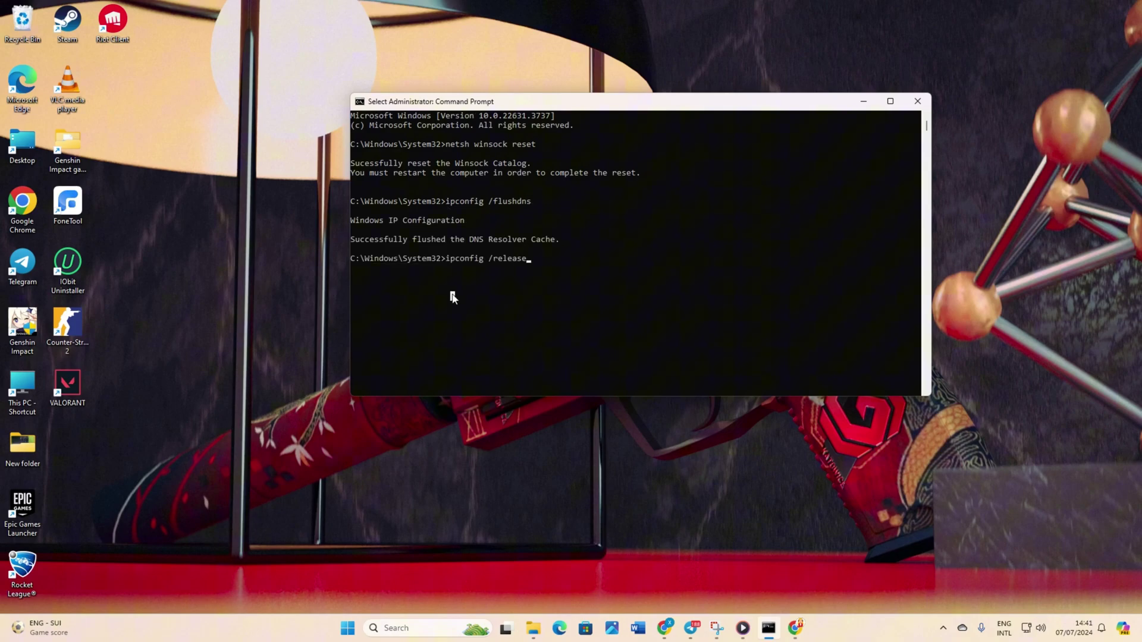
right_click(452, 295)
key(Return)
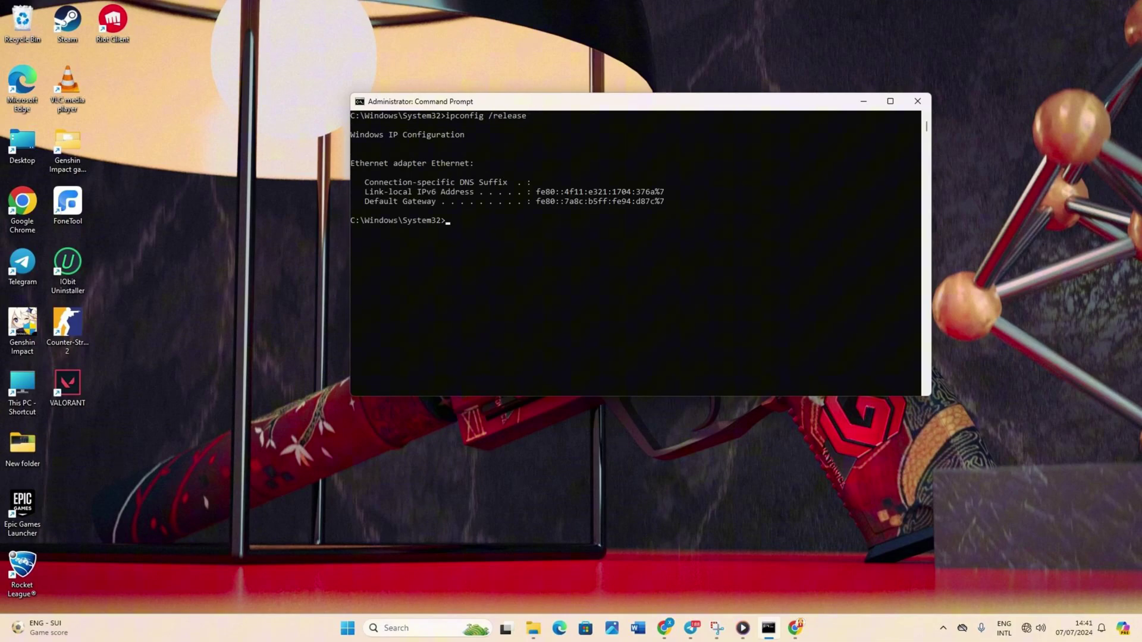
right_click(452, 220)
click(456, 260)
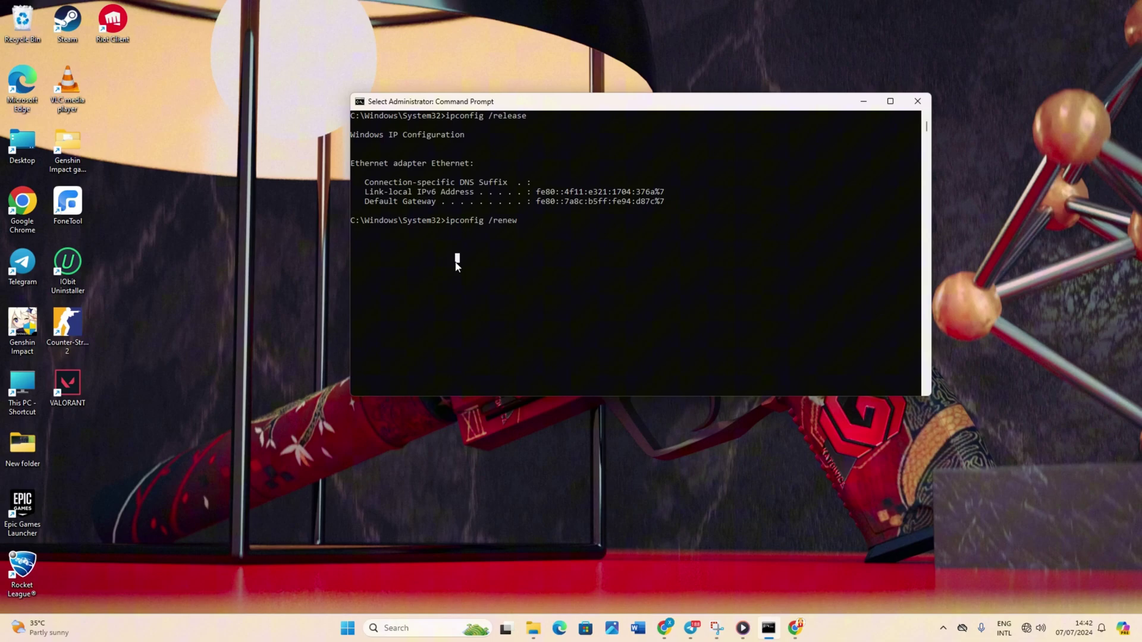
key(Return)
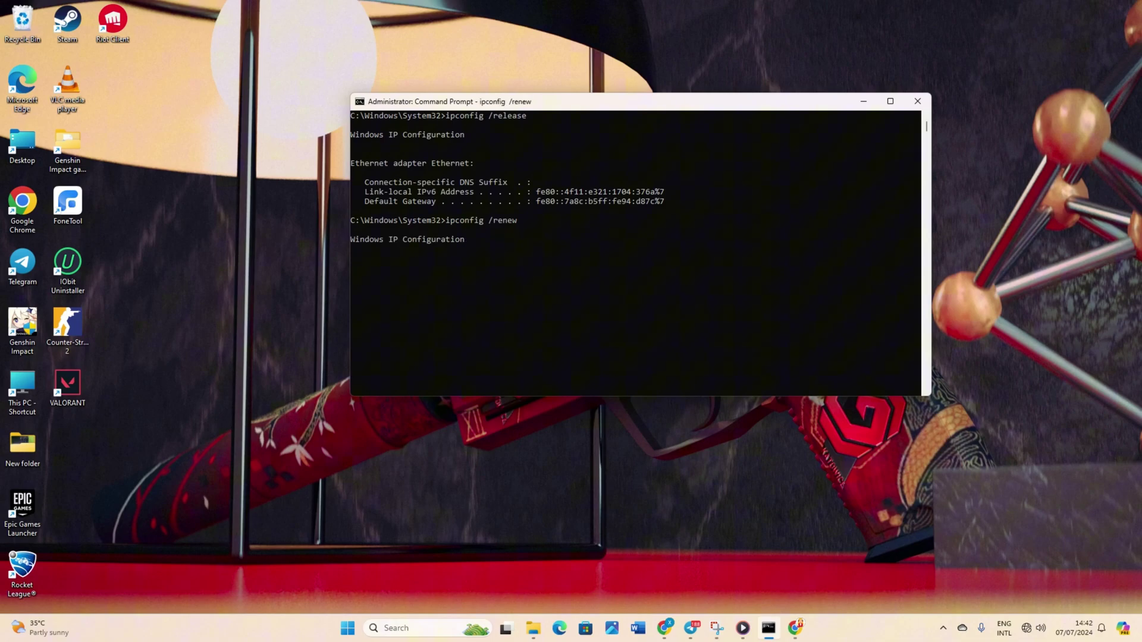
Reset the TCP/IP stack with netsh int ip reset
right_click(450, 280)
drag(543, 290, 350, 278)
click(467, 307)
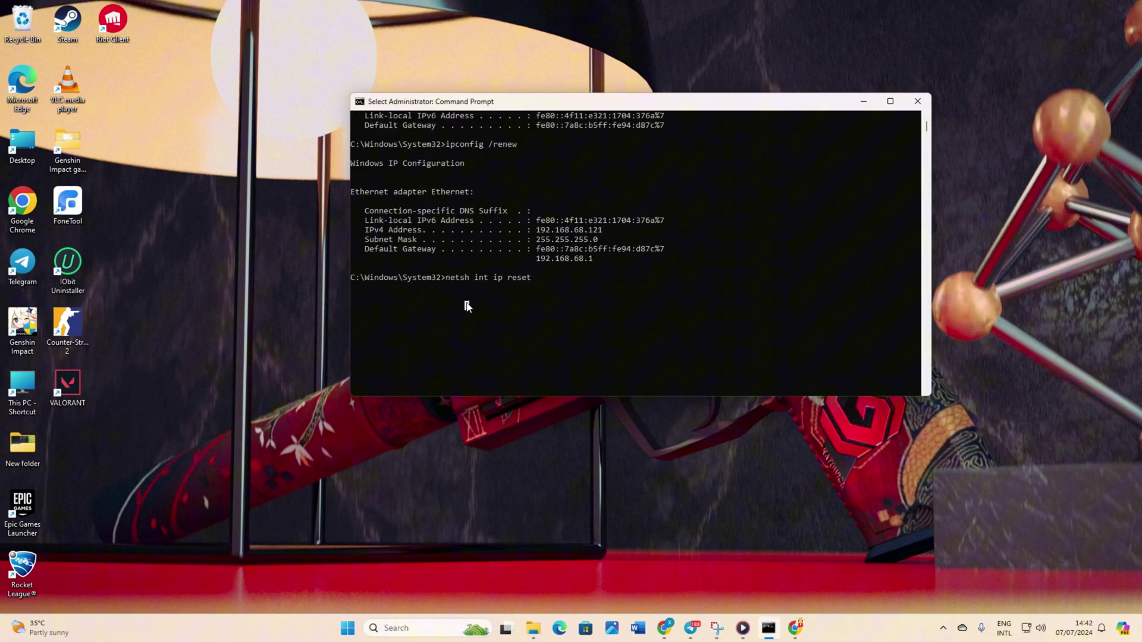
key(Return)
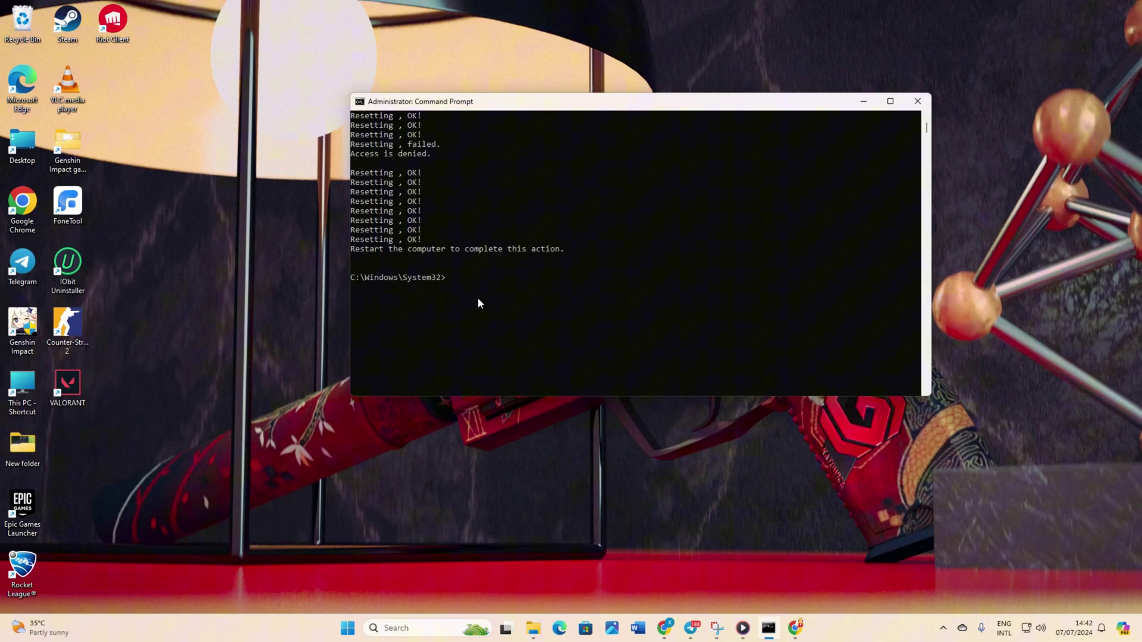
Close the Administrator: Command Prompt window
click(916, 101)
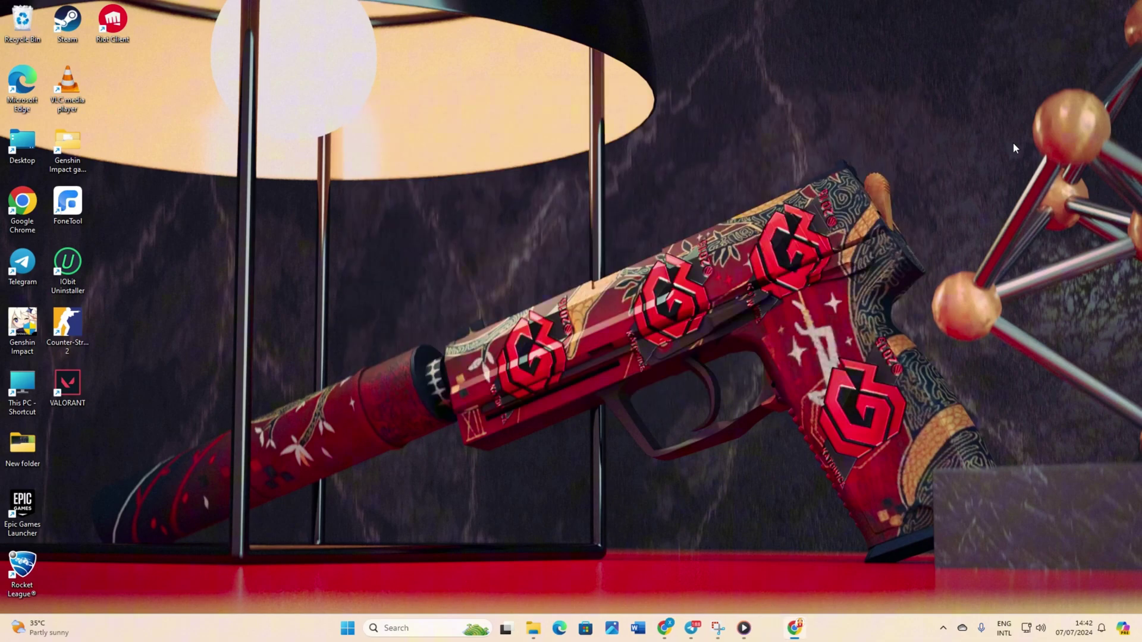
click(755, 628)
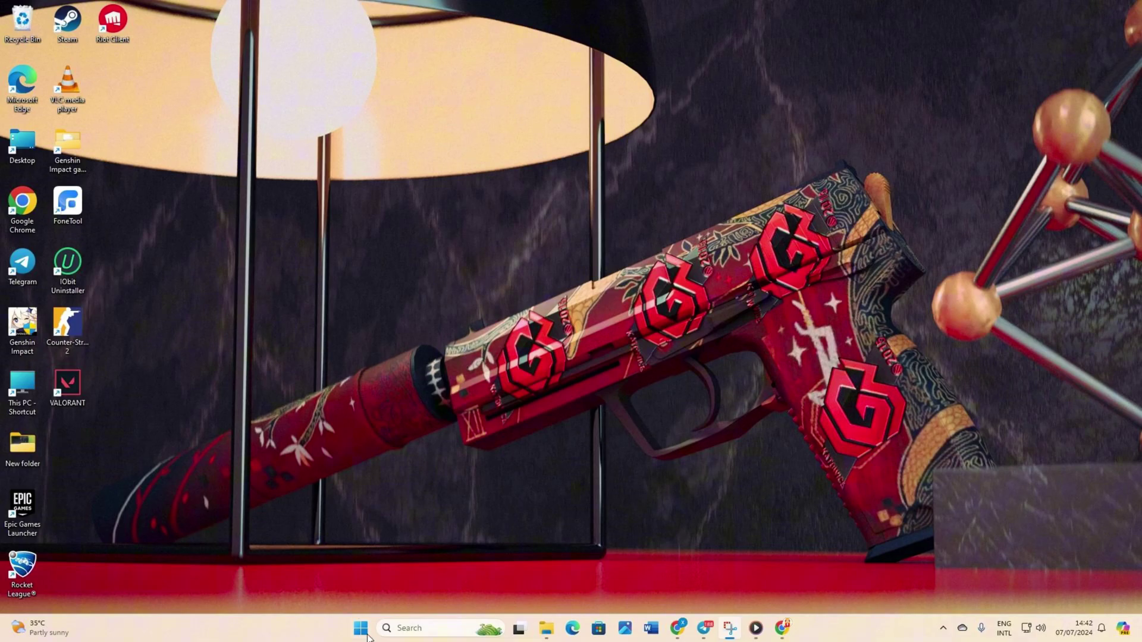
Open a regular Command Prompt from the Windows search
click(410, 626)
text(cmd)
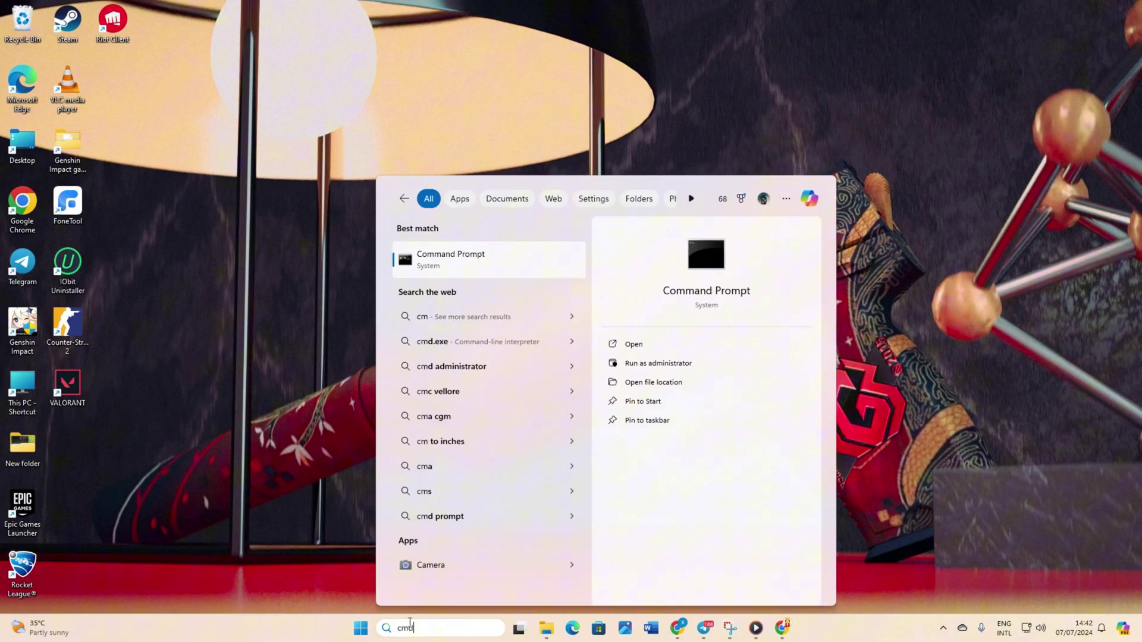
key(Return)
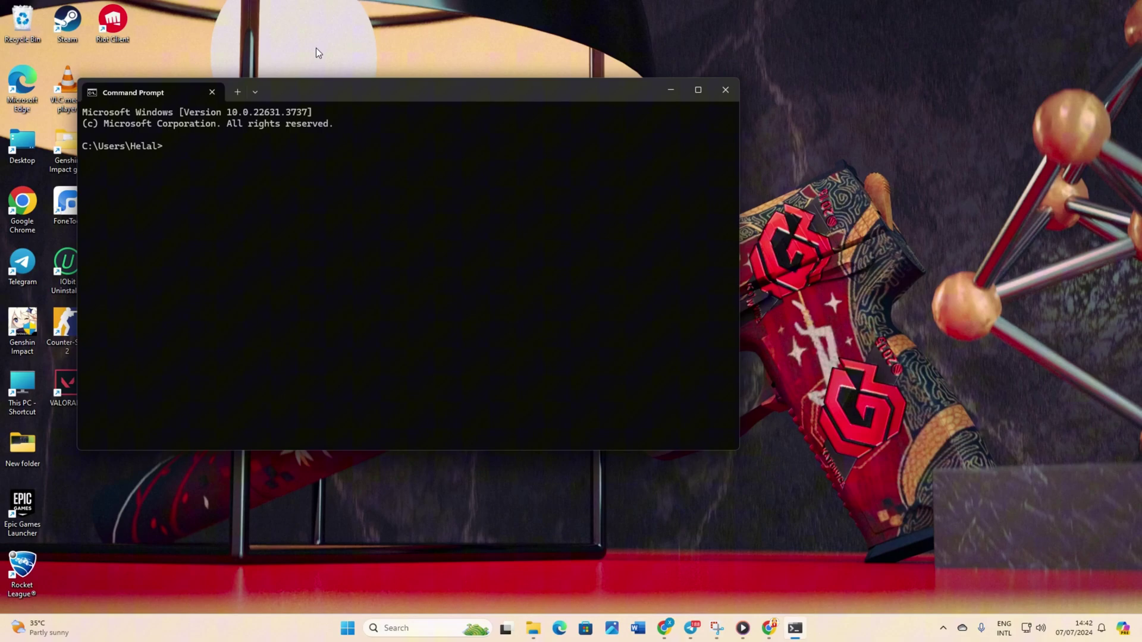
drag(301, 90, 661, 80)
Ping 1.1.1.1 and 8.8.8.8, both with 0% loss, then close the window
text(ping 1.1.1.1)
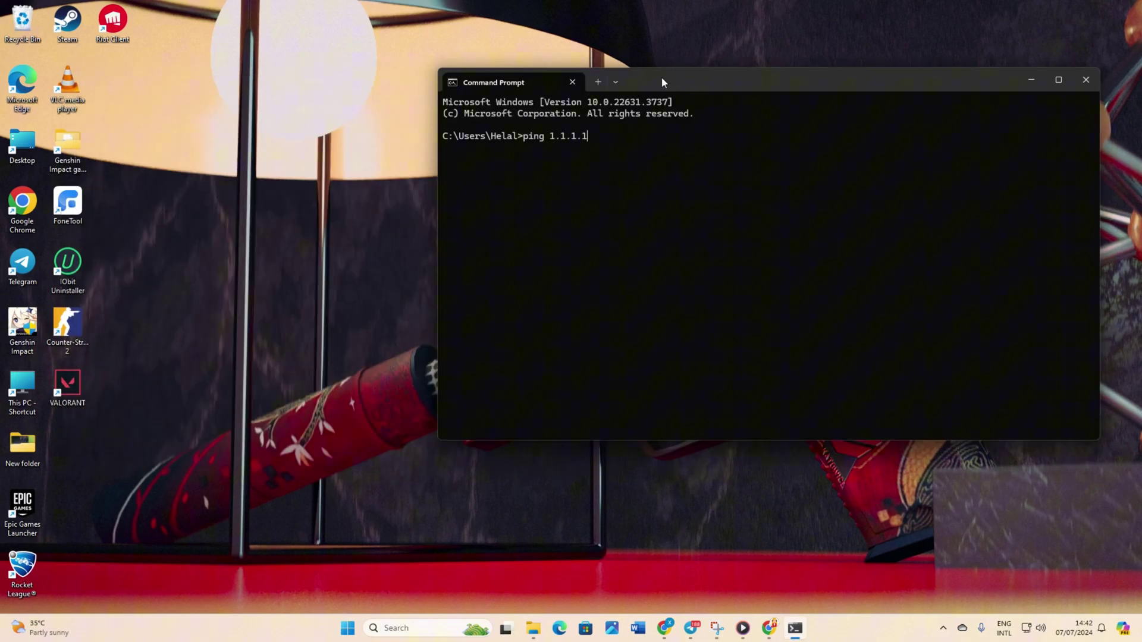
key(Return)
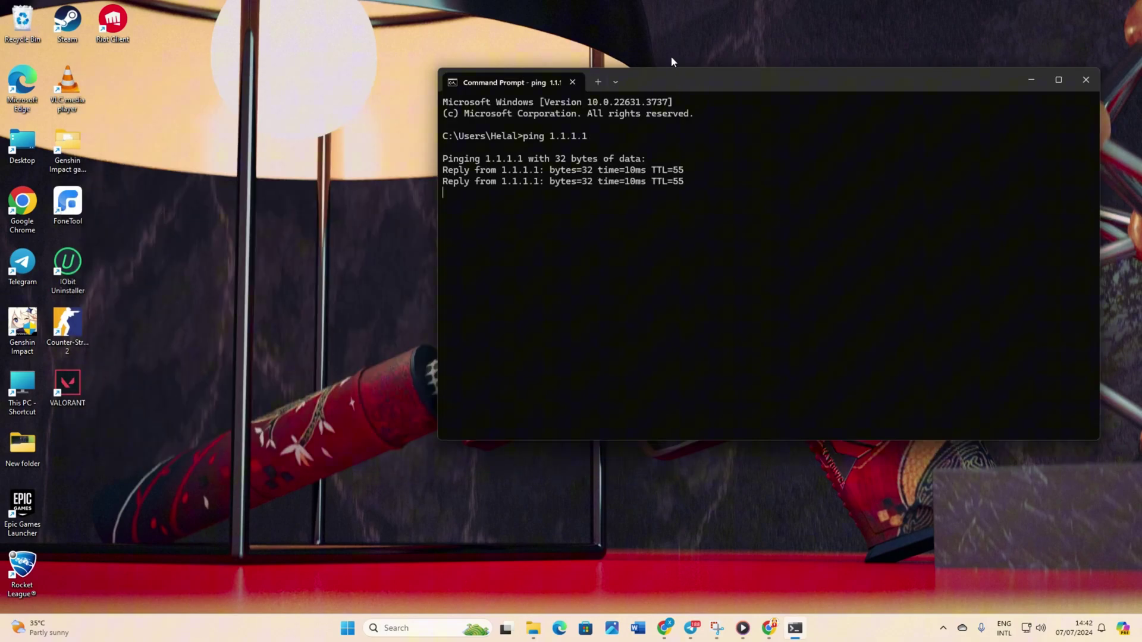
text(ping 8.8.8.)
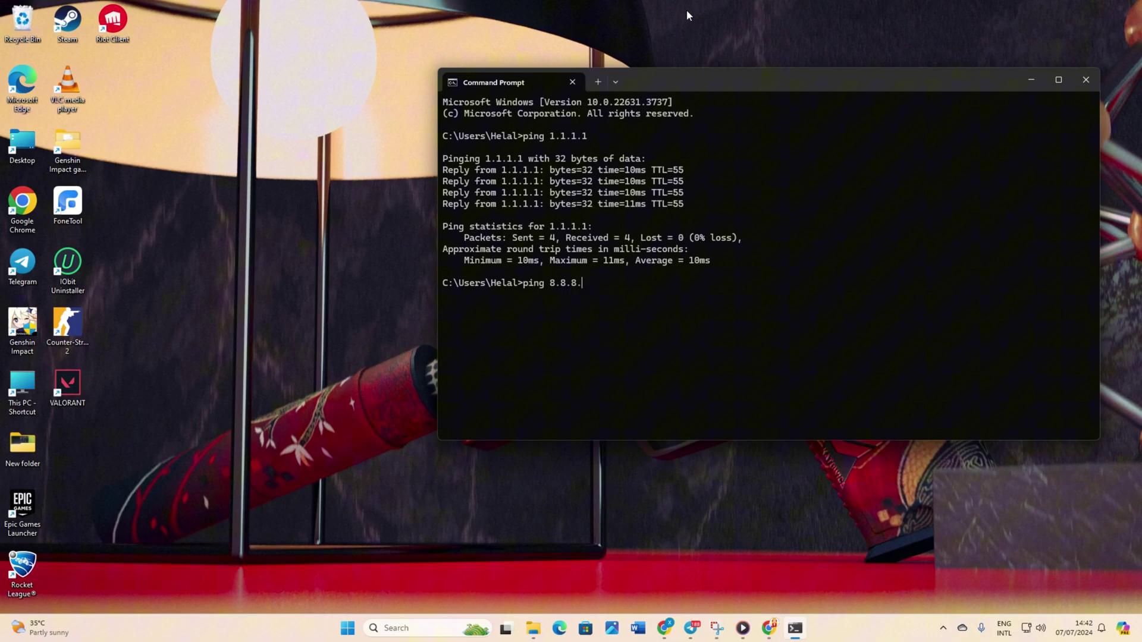
text(8)
key(Return)
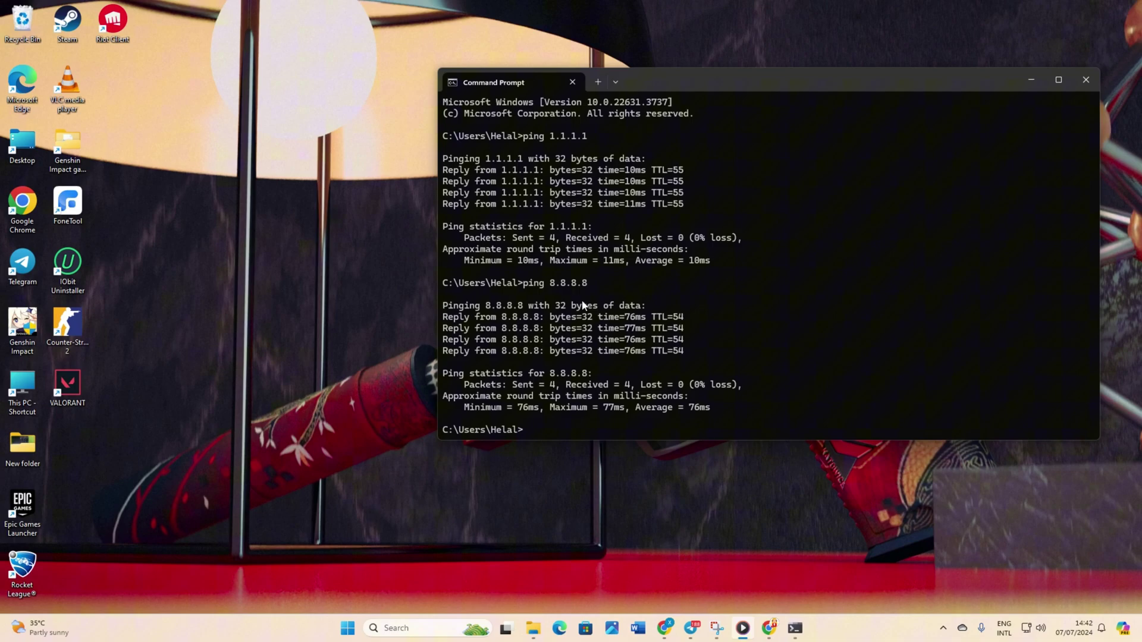
key(alt+F4)
key(super)
Go to the Ethernet page under Network & internet in Settings
click(713, 278)
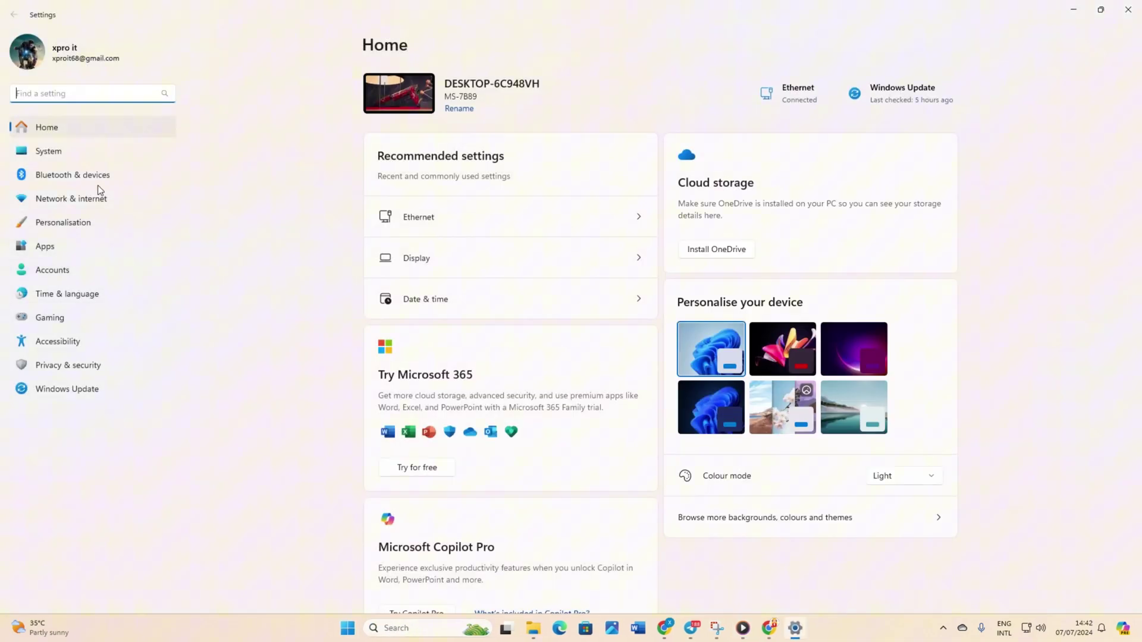
click(88, 196)
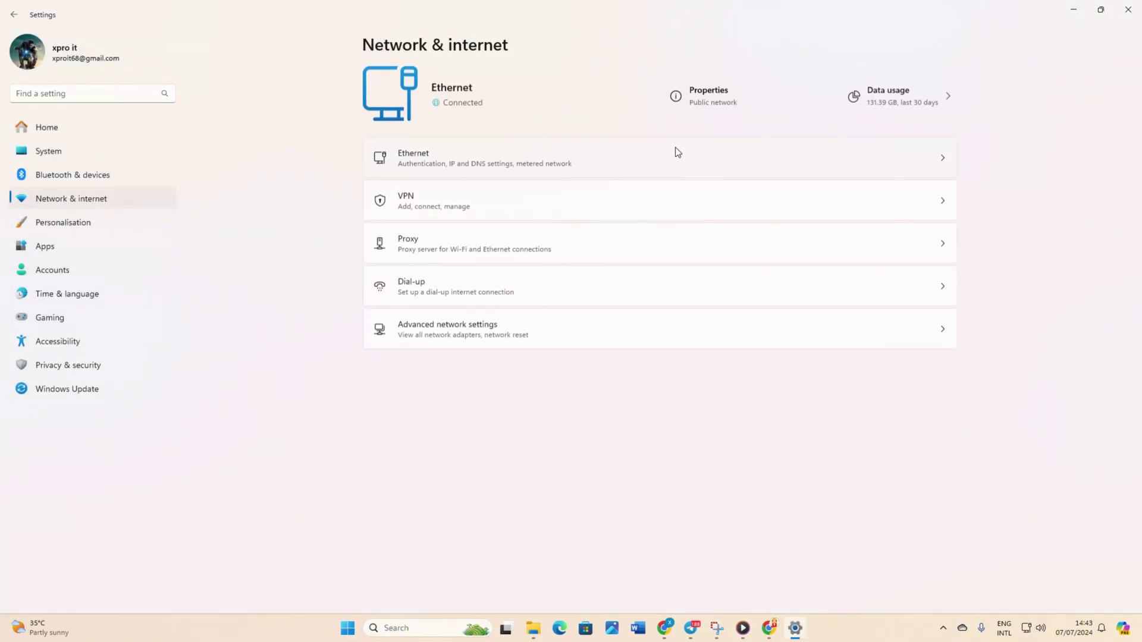
click(516, 160)
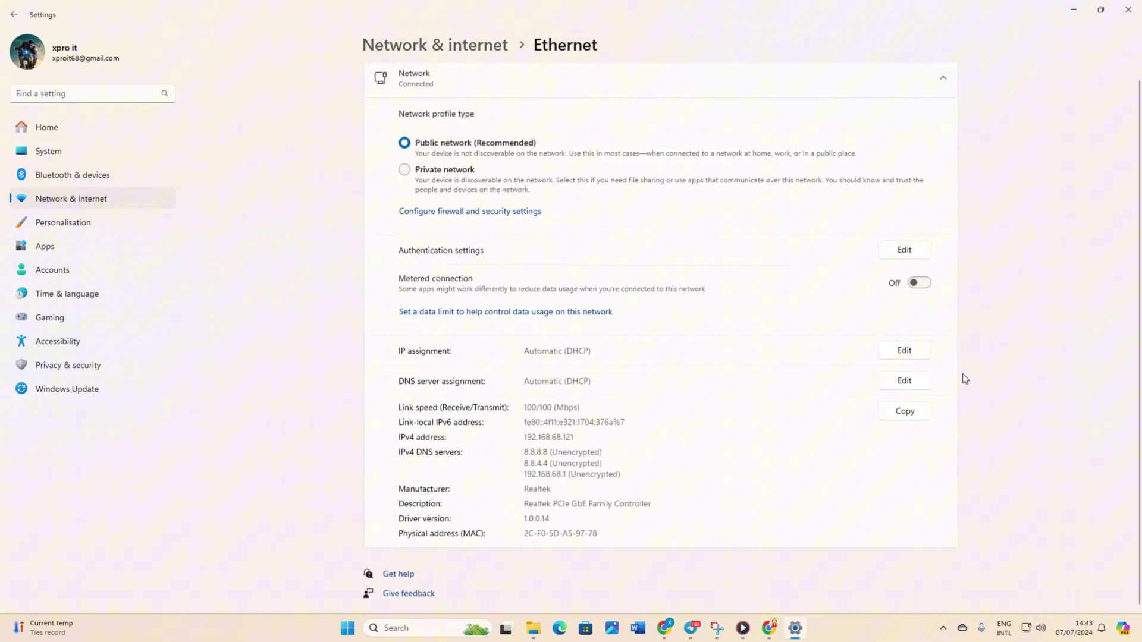
Set DNS to Manual with IPv4 on and preferred DNS 1.0.0.1, then dismiss the dialog
click(920, 385)
click(489, 289)
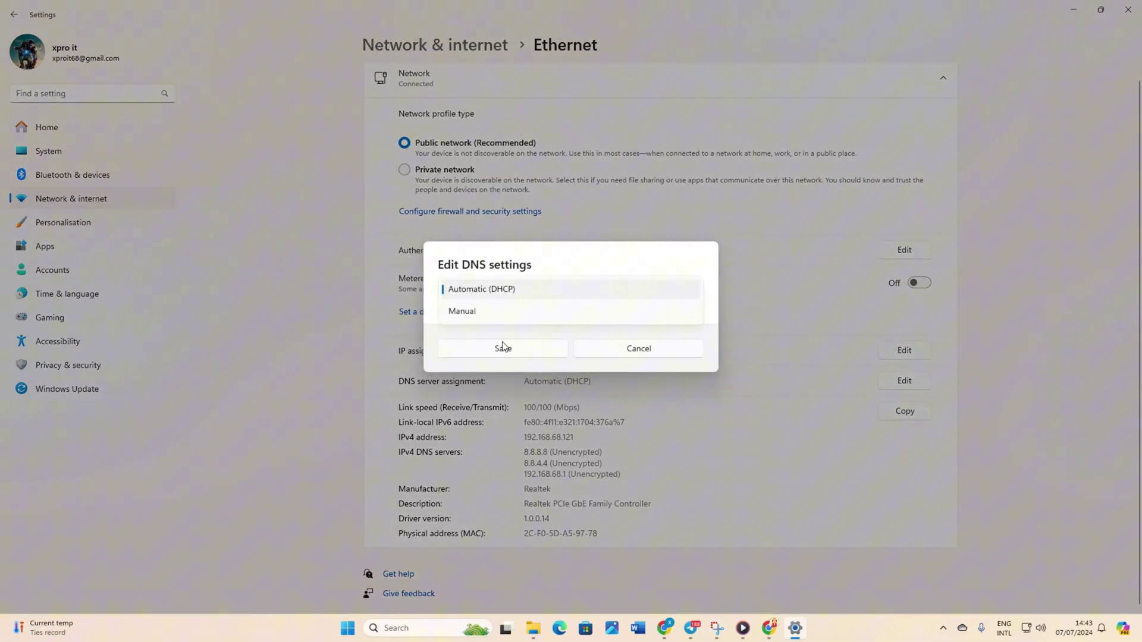
click(475, 311)
click(458, 297)
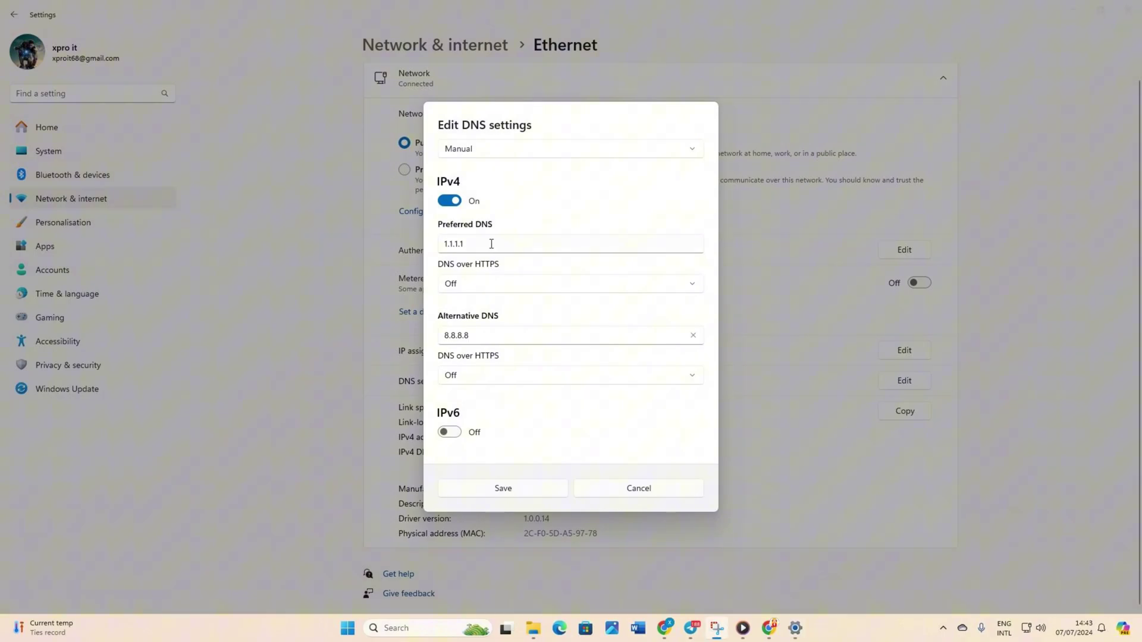
double_click(492, 244)
text(1.0.0)
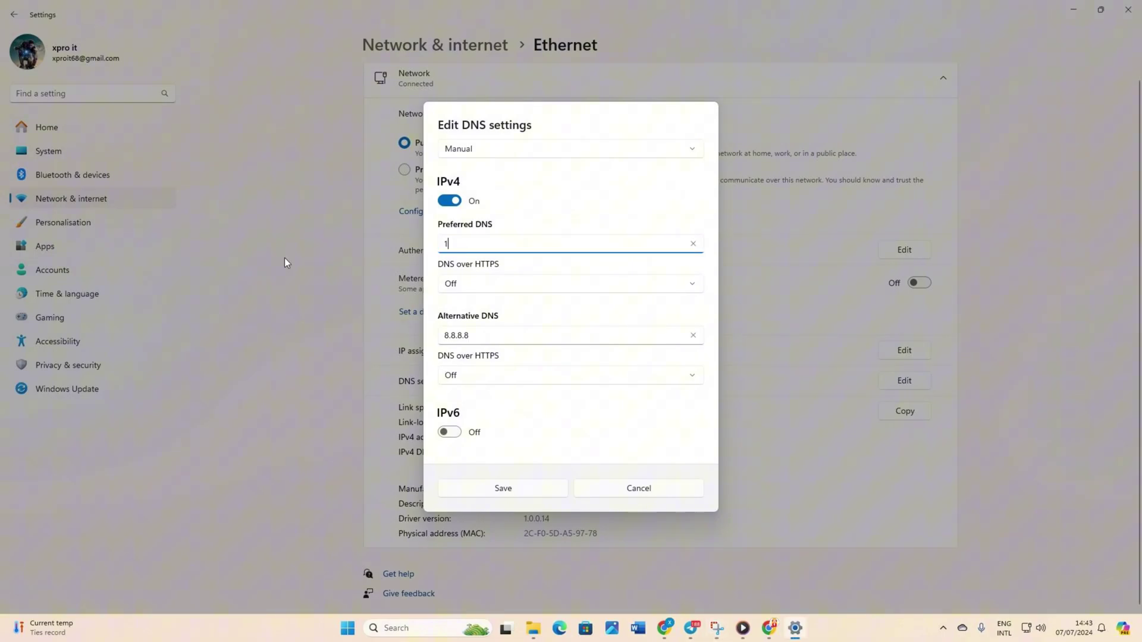
text(.1)
key(Escape)
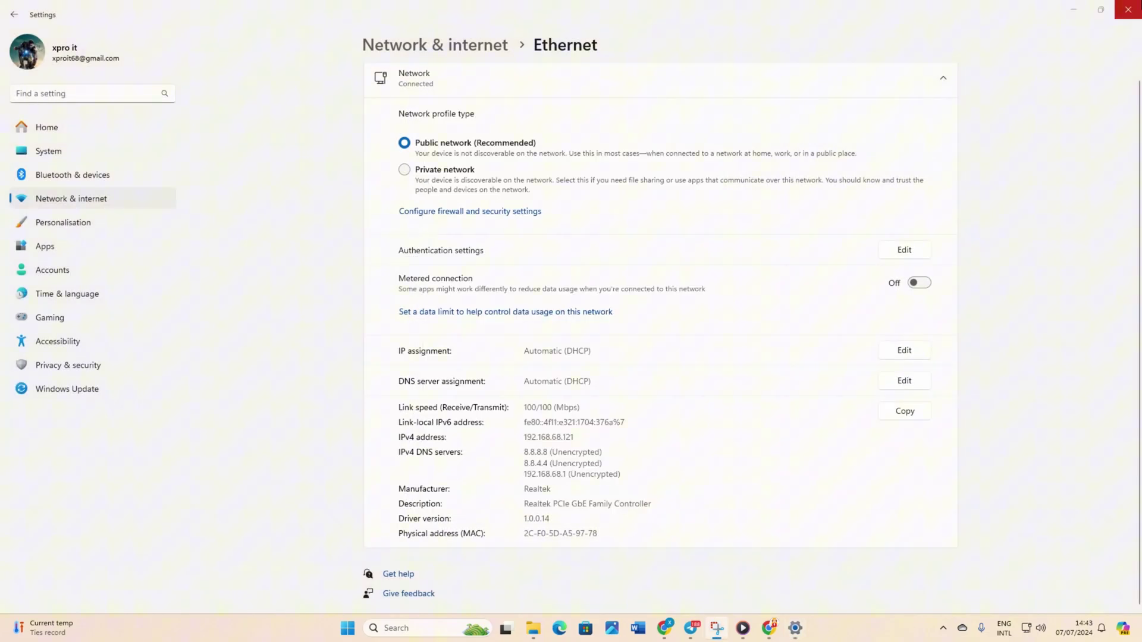
Close Settings and end the Steam (32 bit) process in Task Manager, filtered by 'steam'
click(1127, 10)
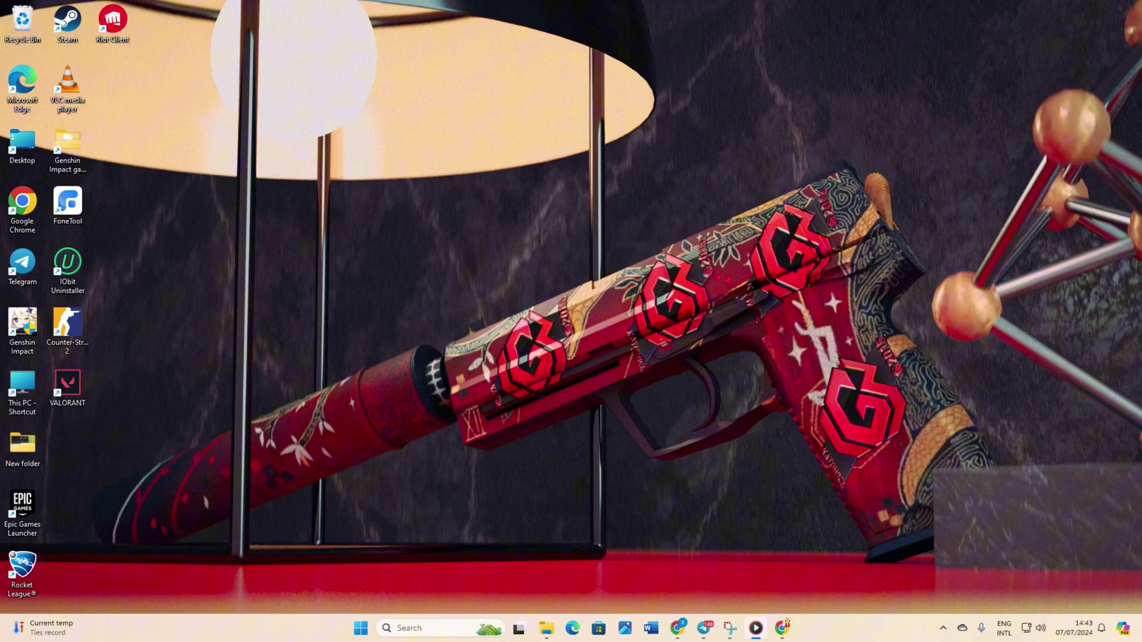
key(ctrl+shift+Escape)
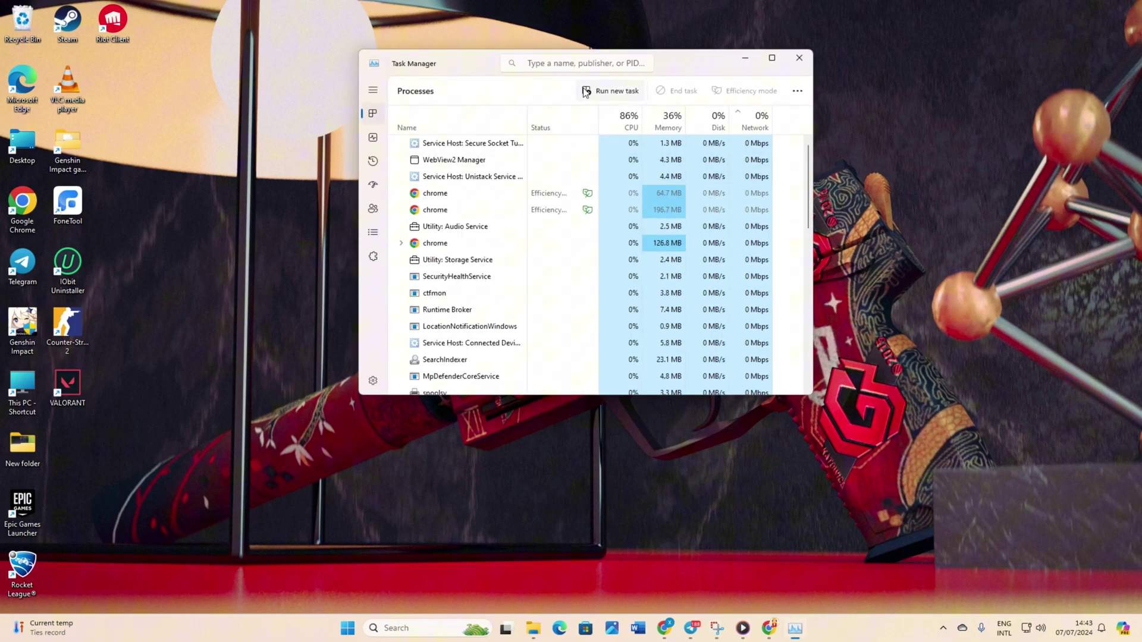
click(581, 66)
text(steam)
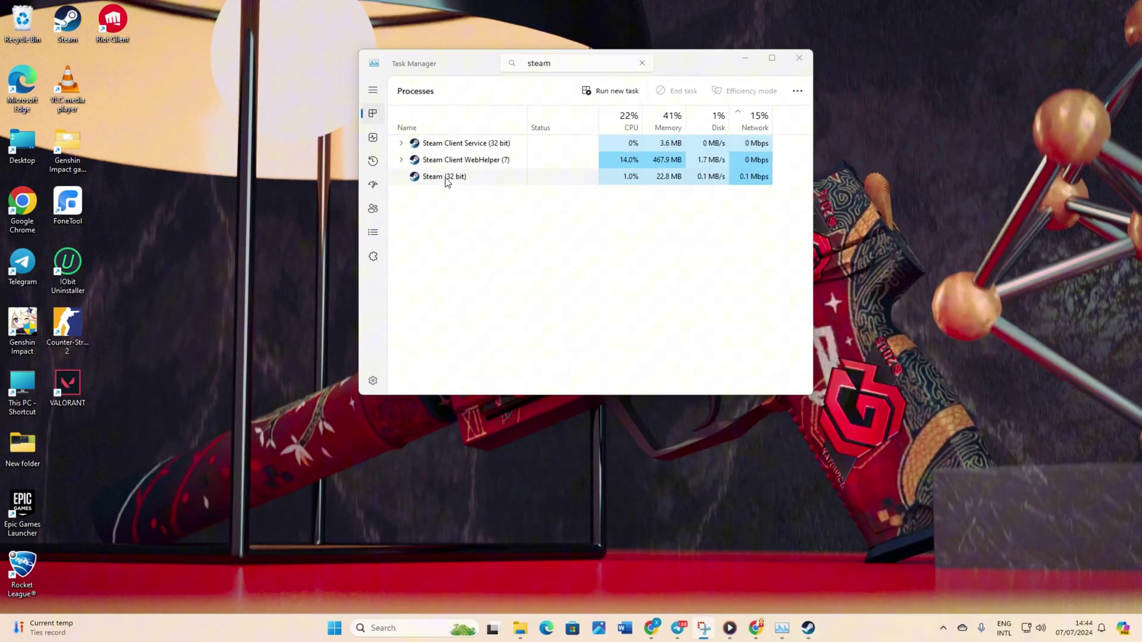
right_click(450, 180)
click(504, 188)
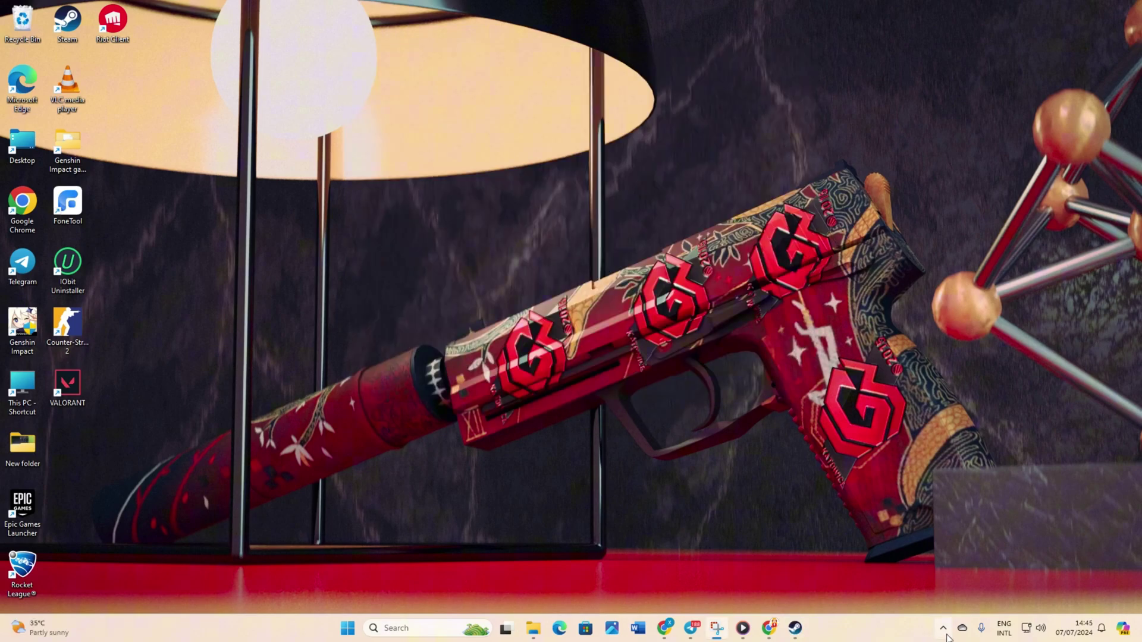
Exit Steam from its notification-area tray icon
click(942, 628)
right_click(943, 568)
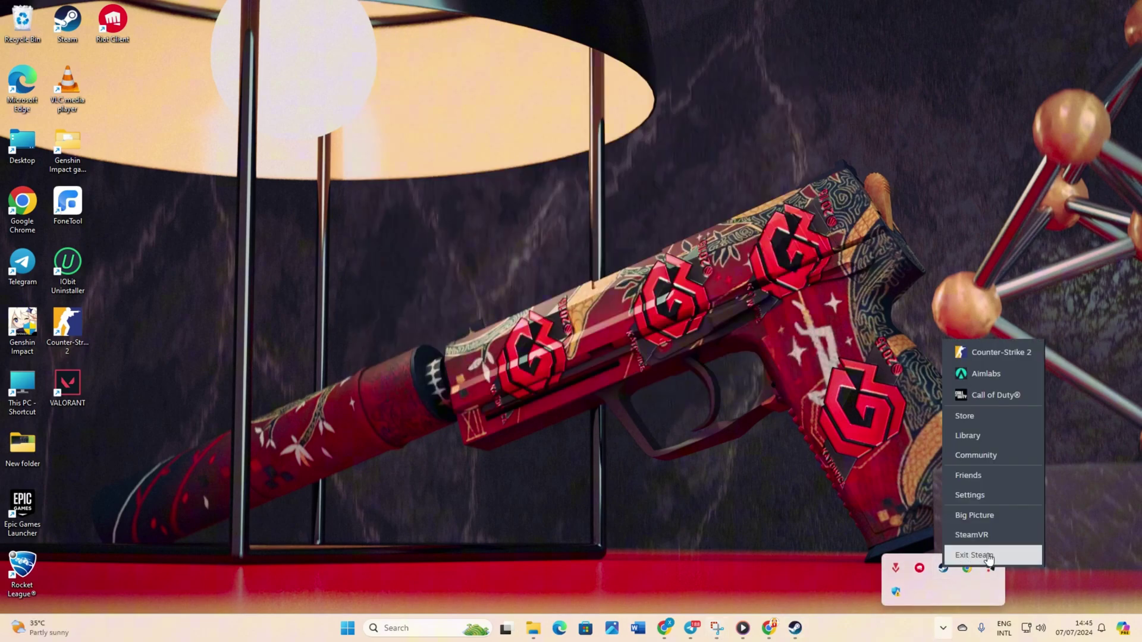
click(949, 553)
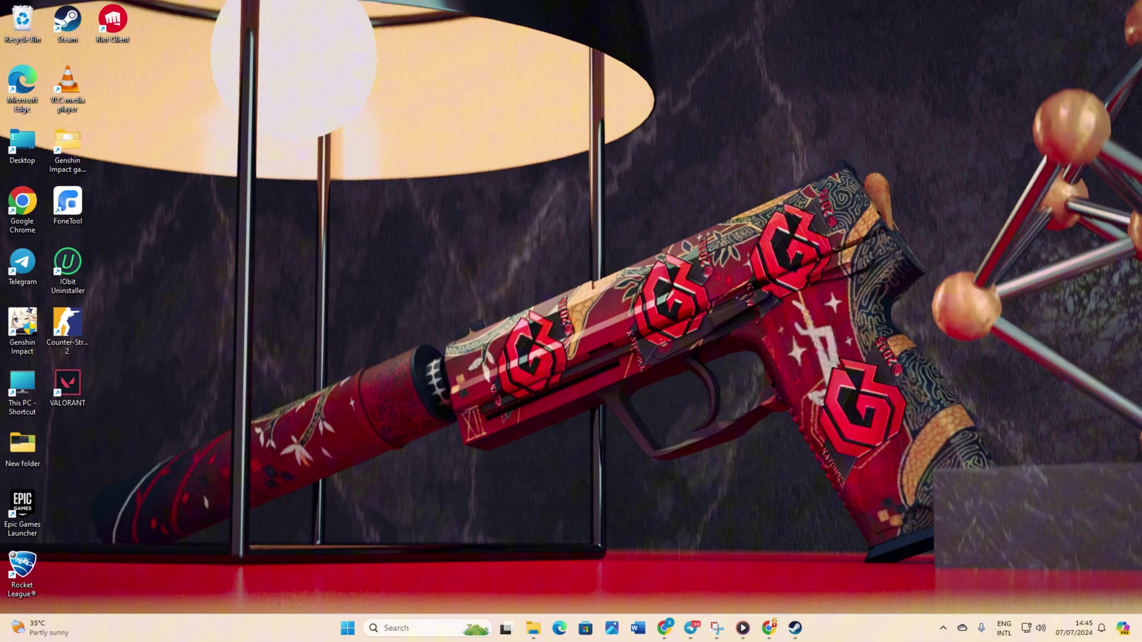
Browse to C:\Program Files (x86)\Steam\userdata in File Explorer
double_click(21, 144)
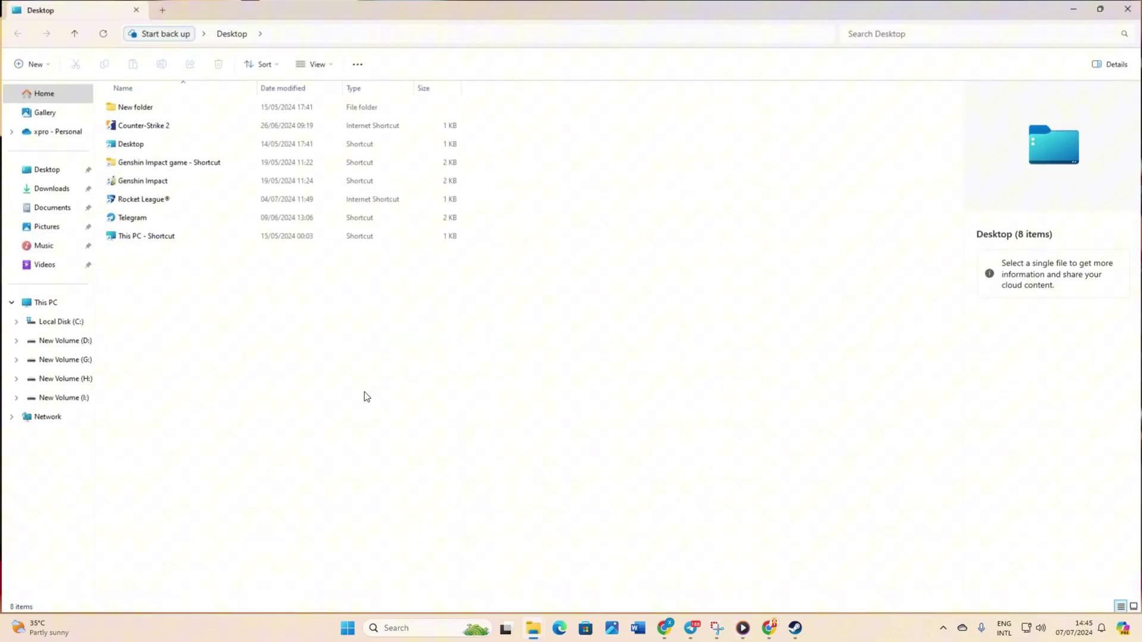
click(80, 325)
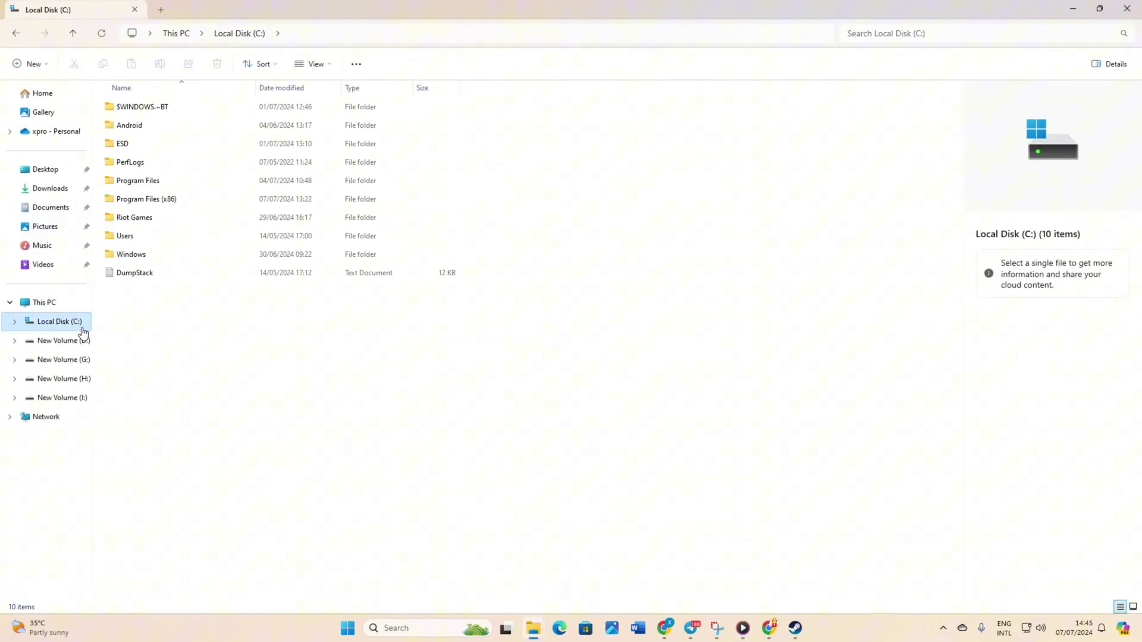
click(125, 200)
double_click(125, 200)
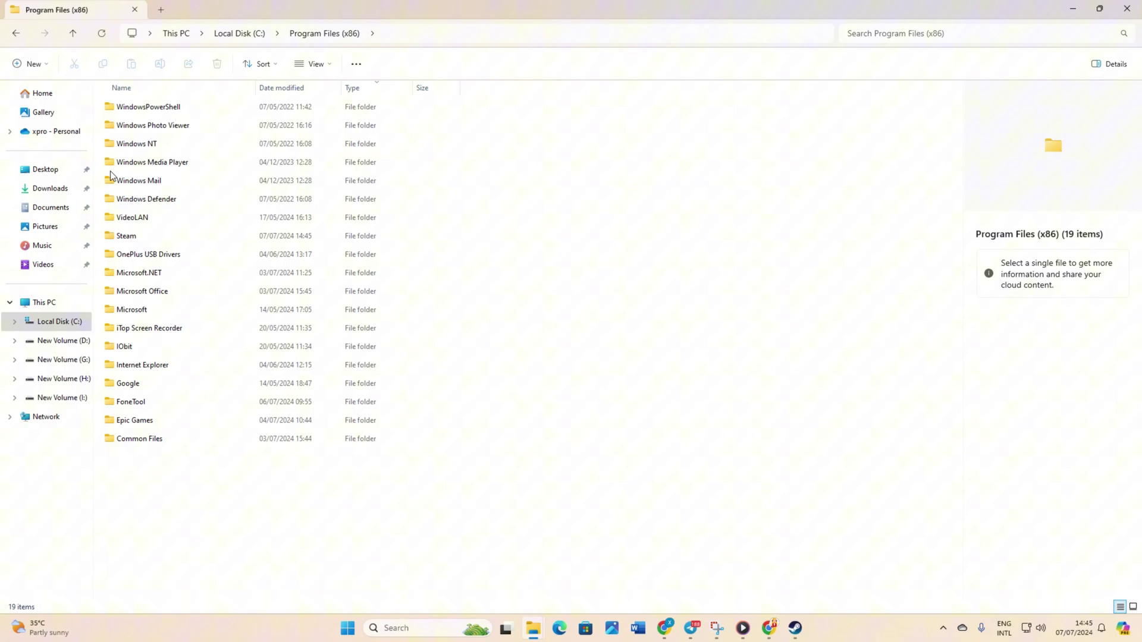
click(121, 236)
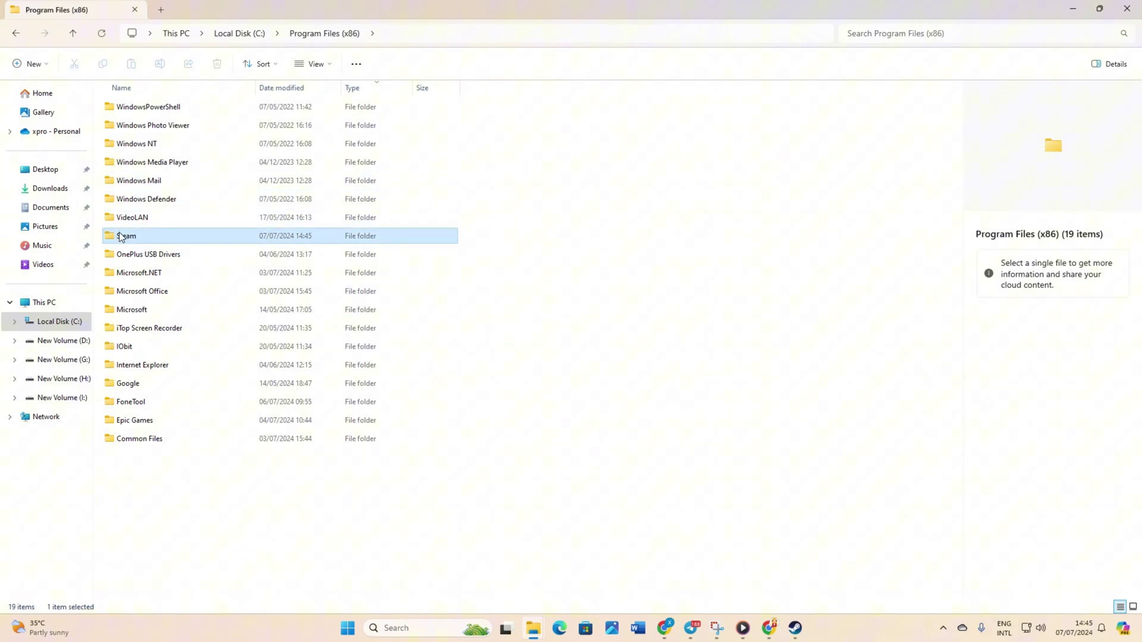
double_click(120, 236)
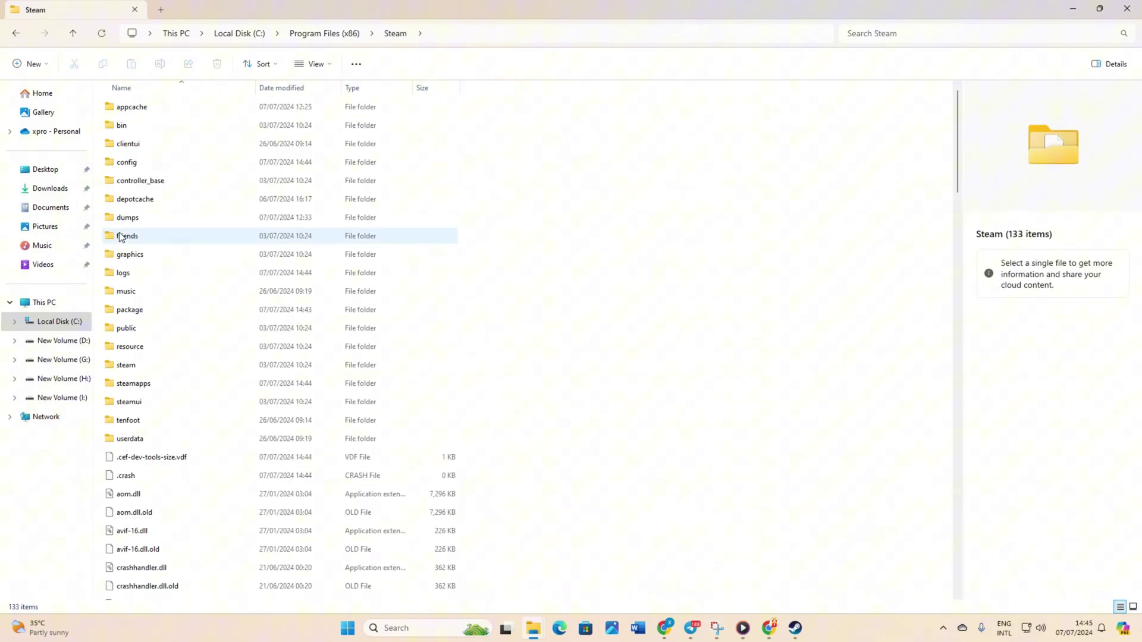
scroll(119, 233, down, 4)
double_click(122, 216)
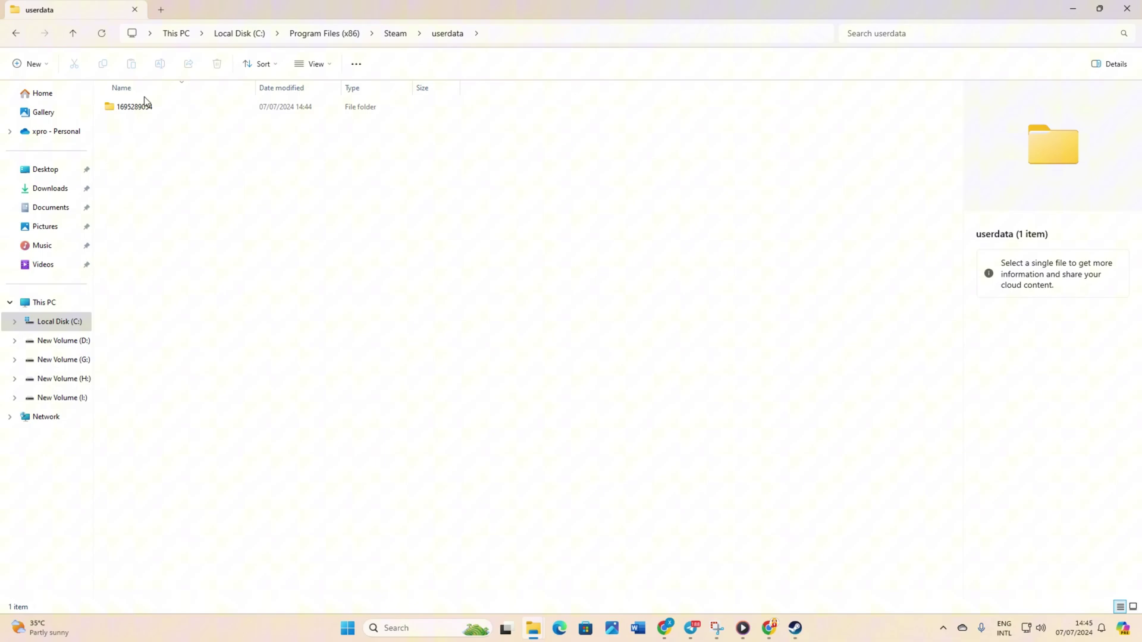
Open the account's numbered folder and delete the 730 folder
click(146, 103)
click(162, 119)
double_click(157, 110)
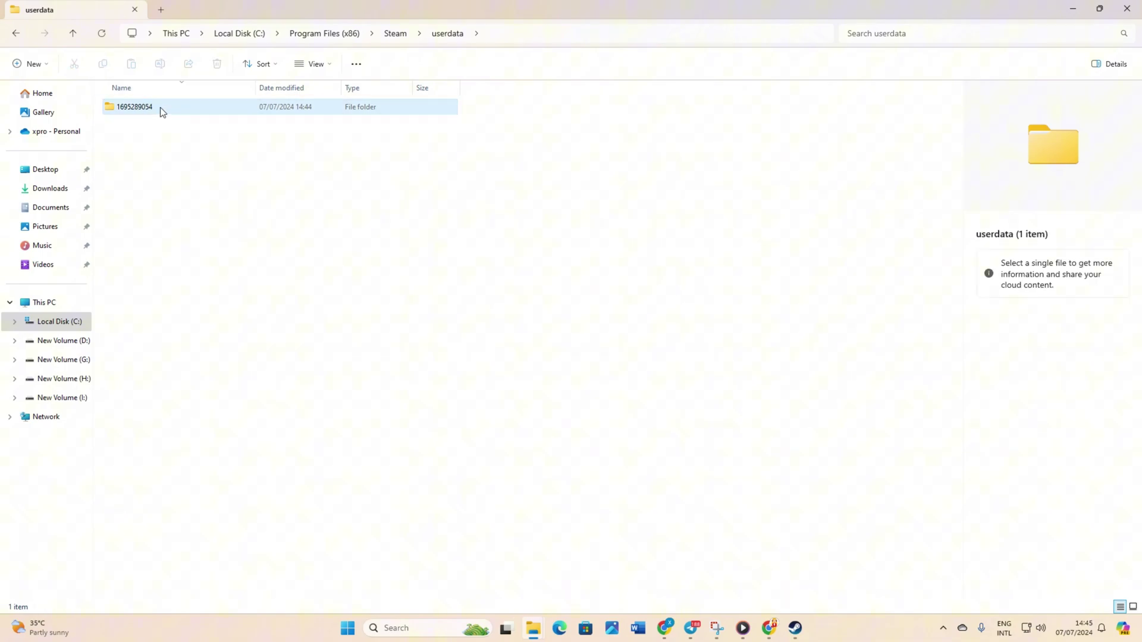
click(146, 127)
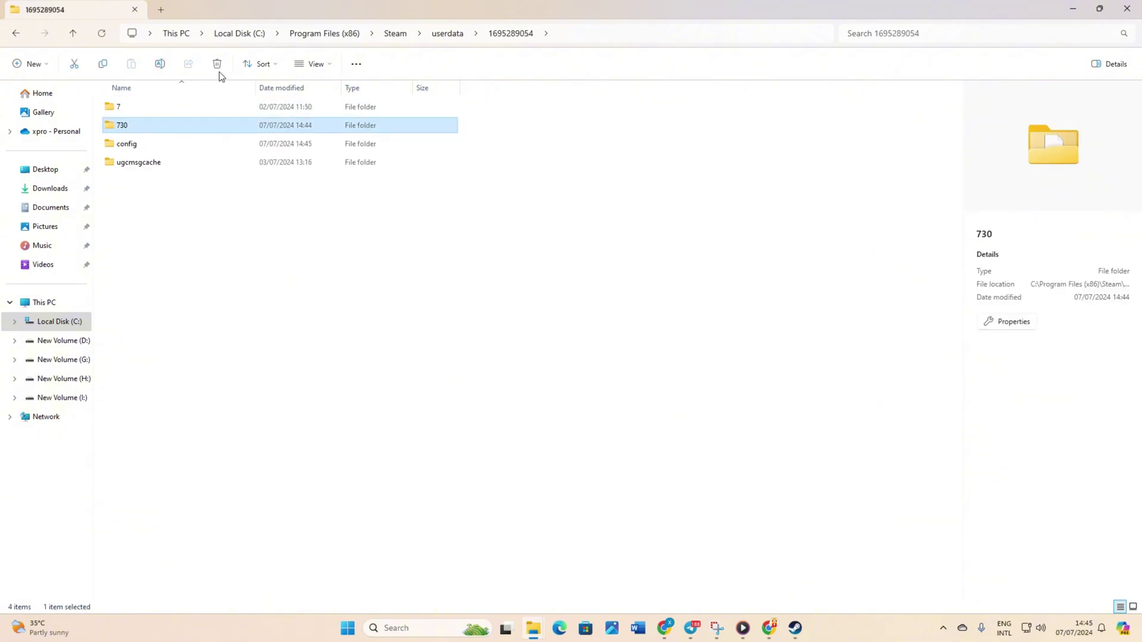
right_click(152, 123)
click(241, 138)
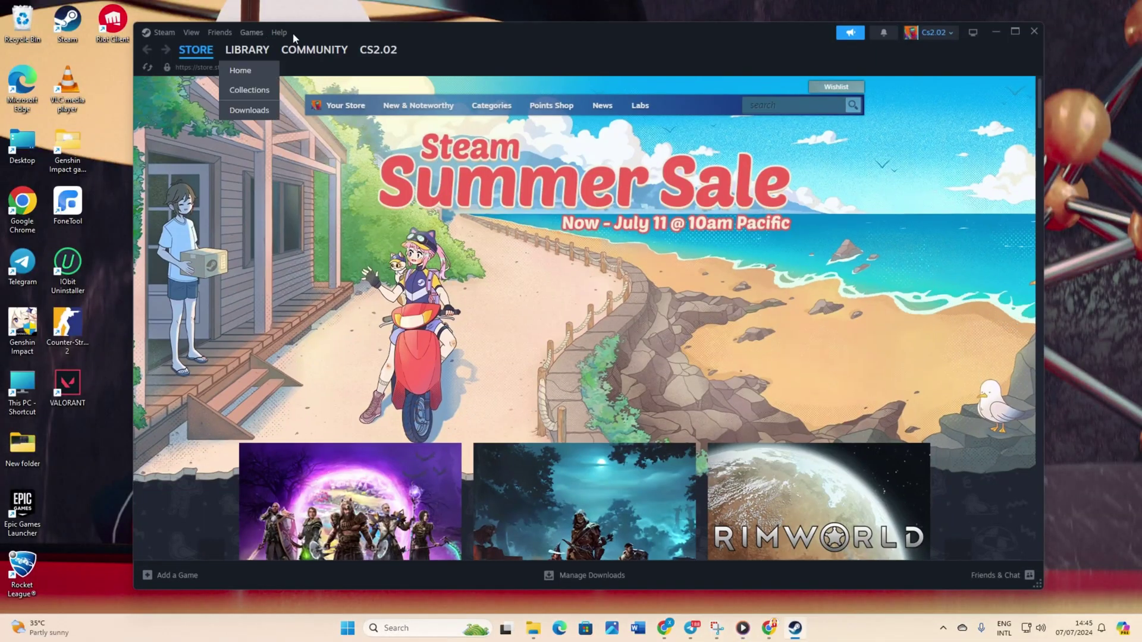
Verify Counter-Strike 2's game files from its Properties > Installed Files page
click(261, 51)
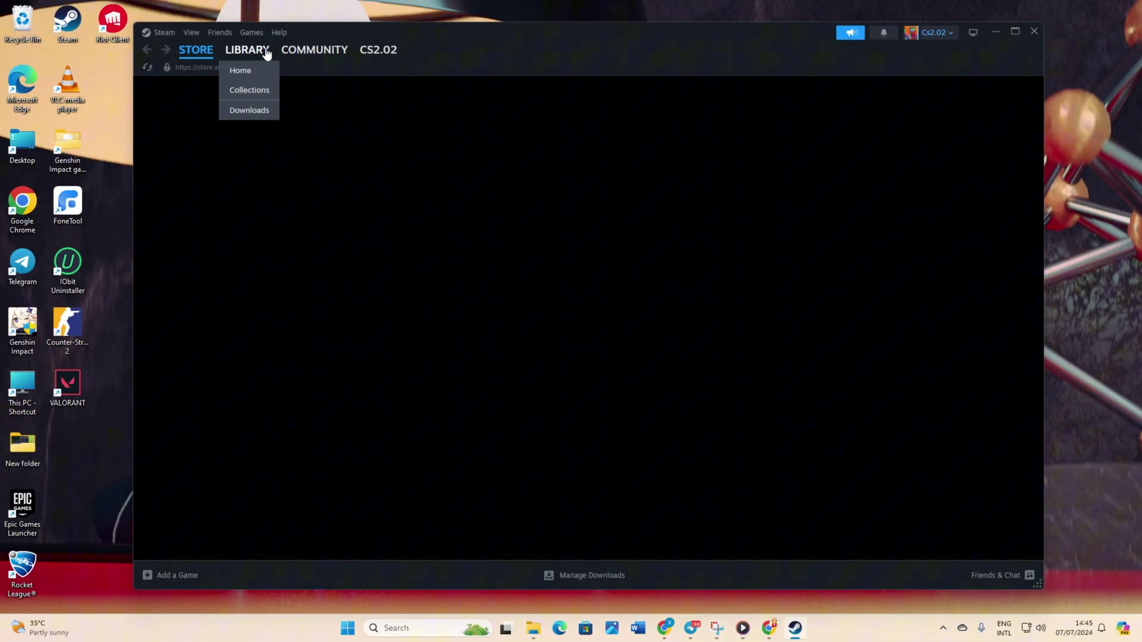
right_click(204, 199)
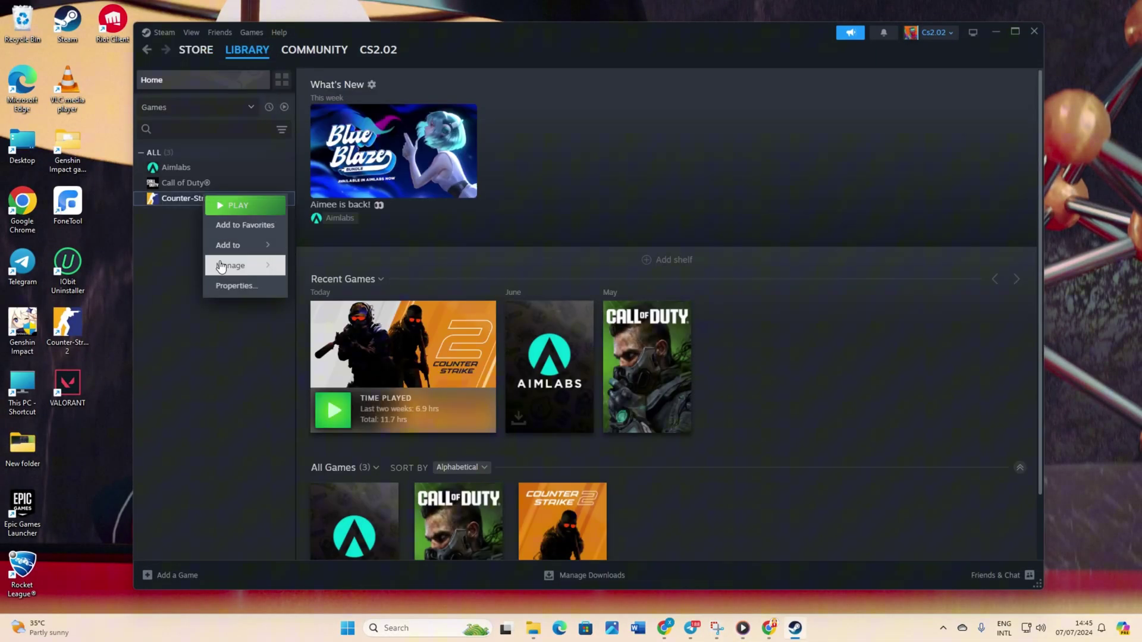
click(217, 284)
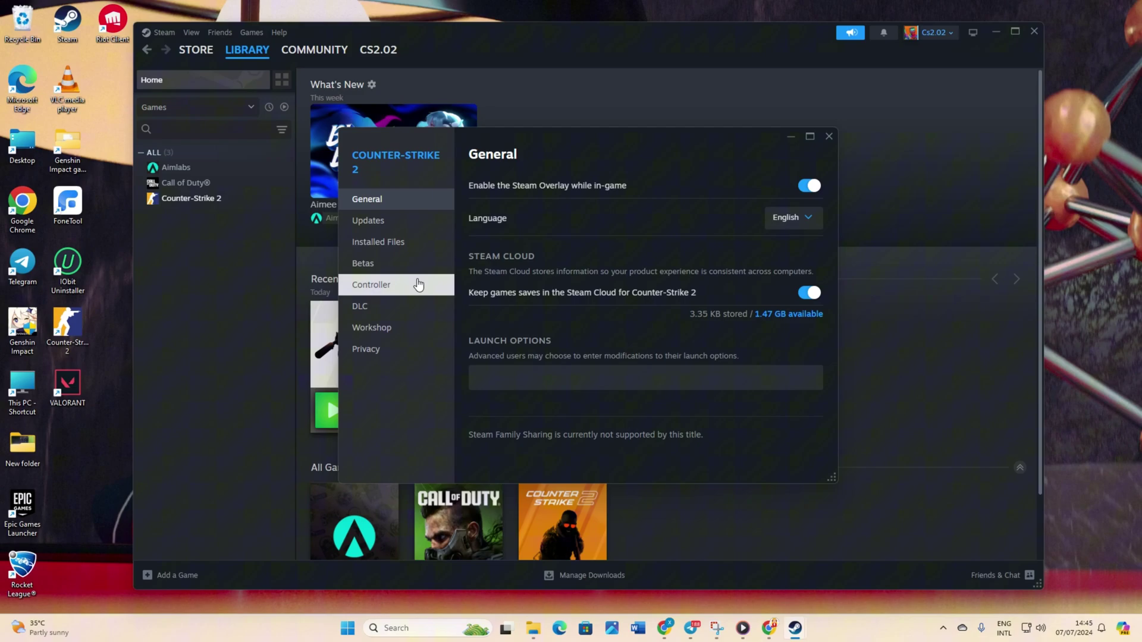
click(395, 245)
click(760, 273)
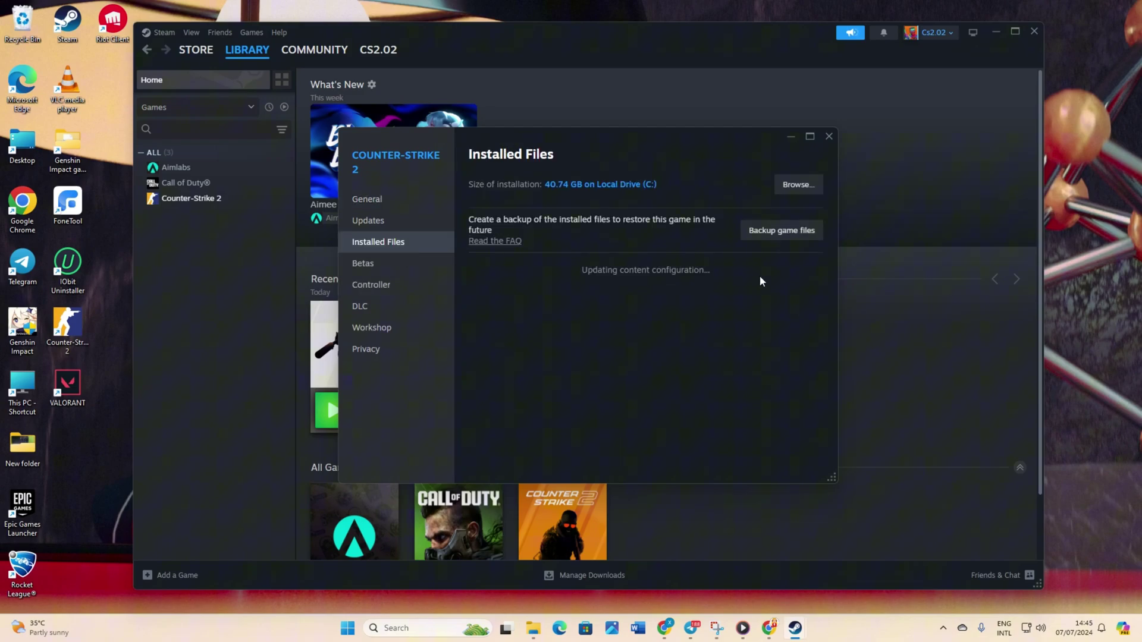